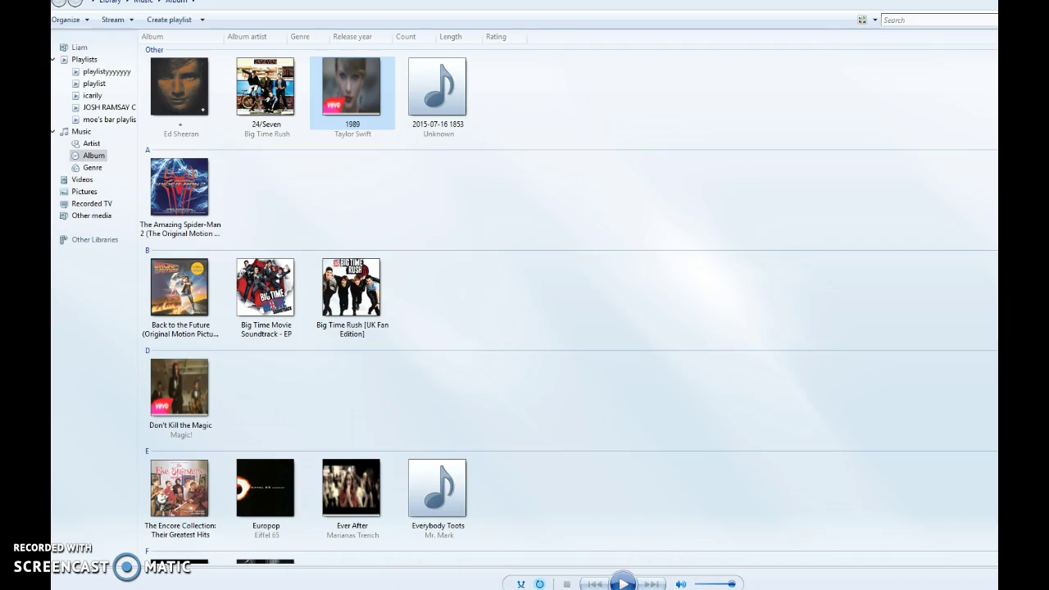
Search the computer for "dvd", open Free Studio to view its YouTube tools, and close it.
key(super)
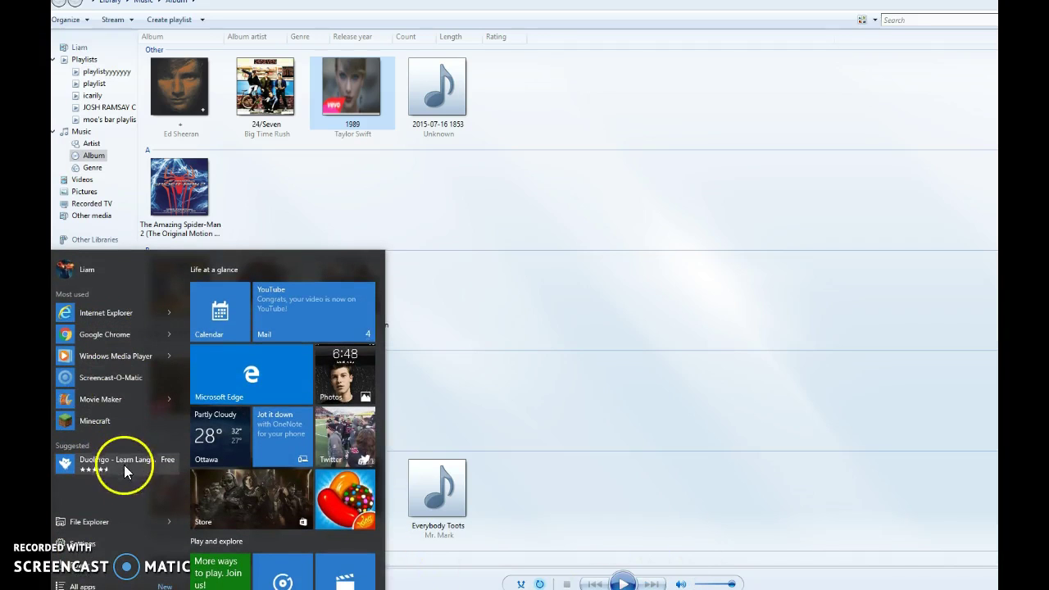
text(dvd)
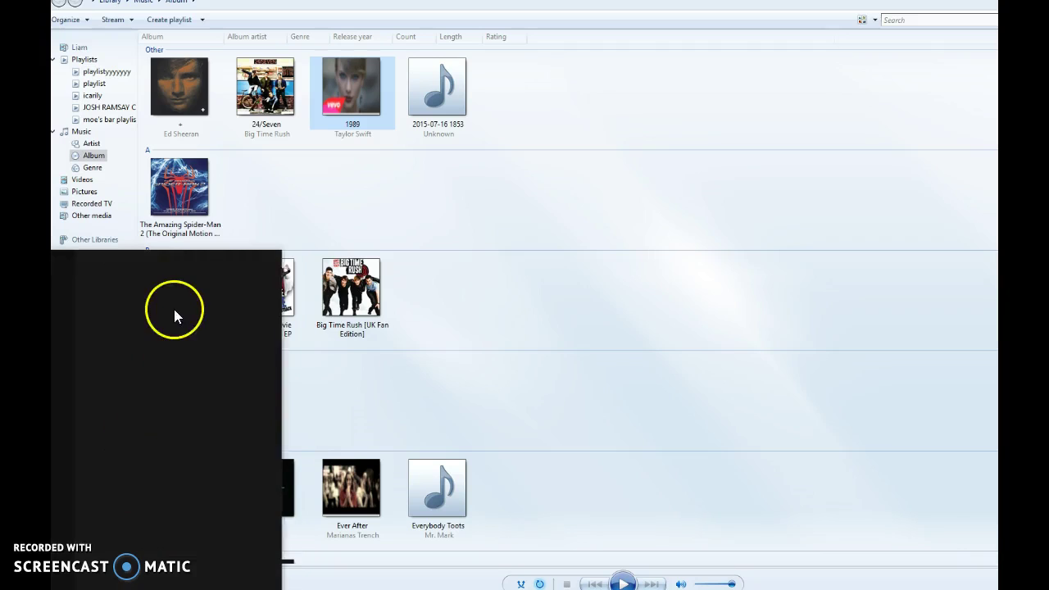
click(157, 295)
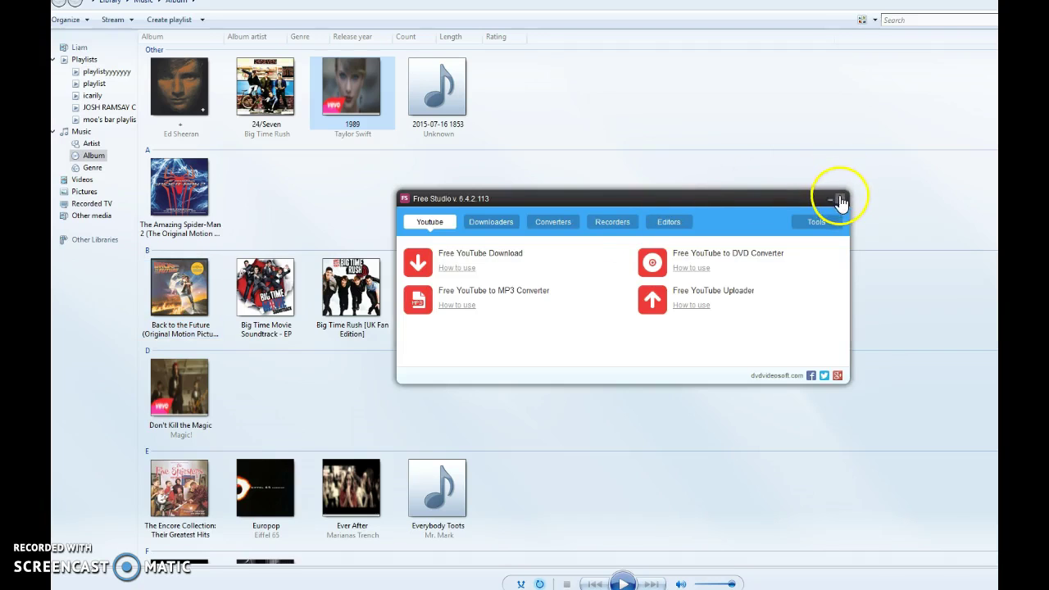
click(844, 190)
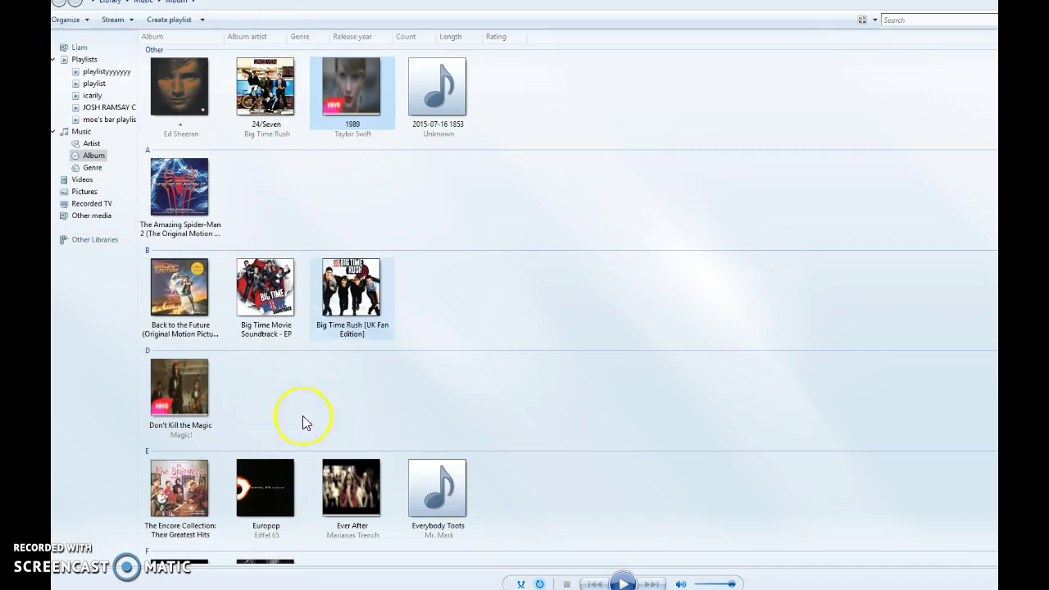
Browse the music albums, view the song in What Dreams Are Made Of, and return to the album overview.
scroll(344, 277, down, 10)
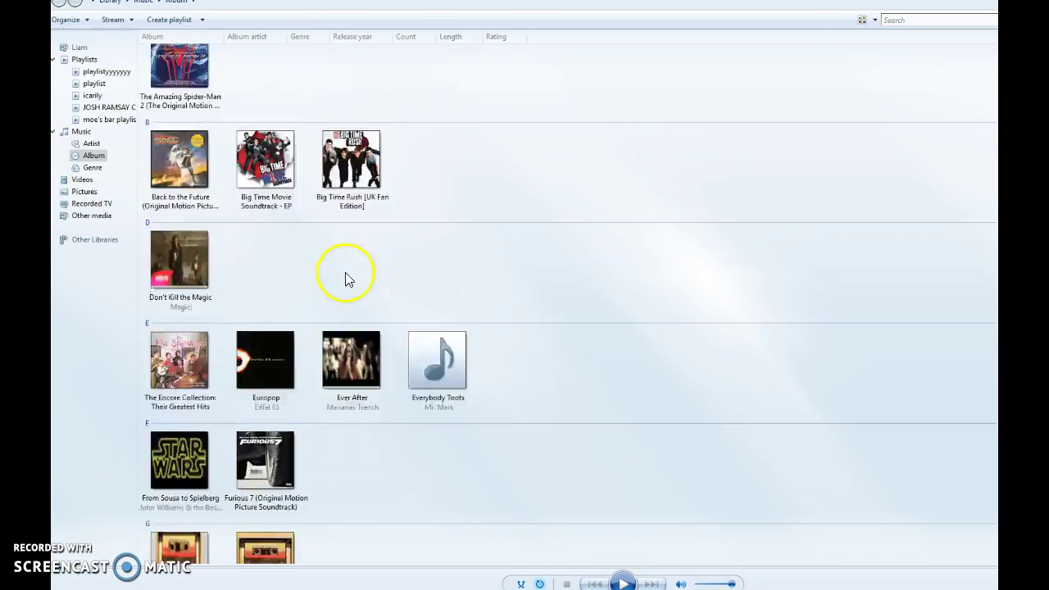
scroll(369, 287, down, 5)
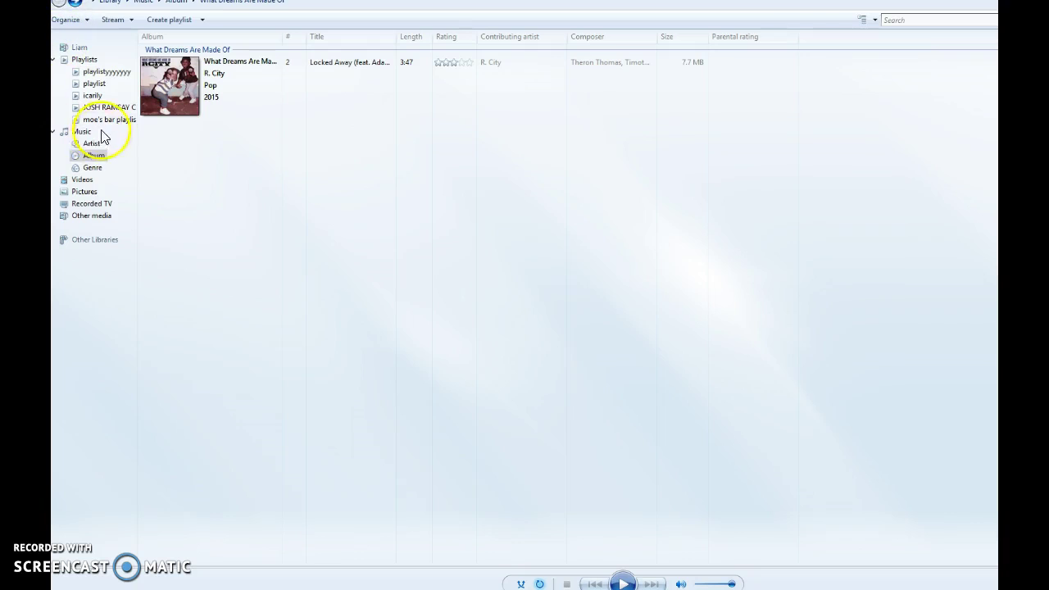
click(95, 159)
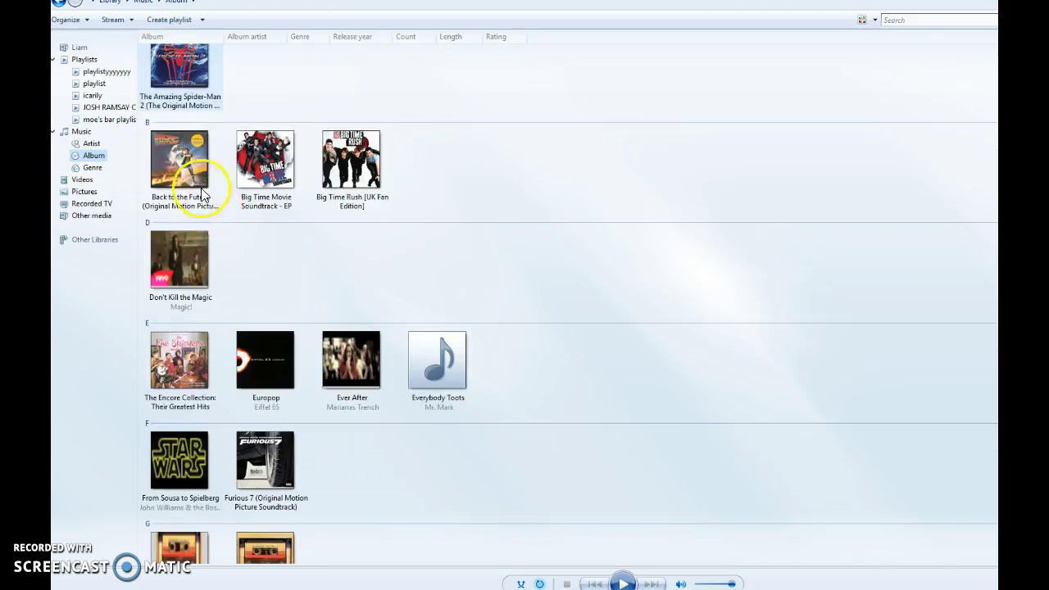
Open Ed Sheeran's "+" album, play Lego House, and add the song to the burn list.
double_click(187, 132)
click(281, 65)
click(358, 71)
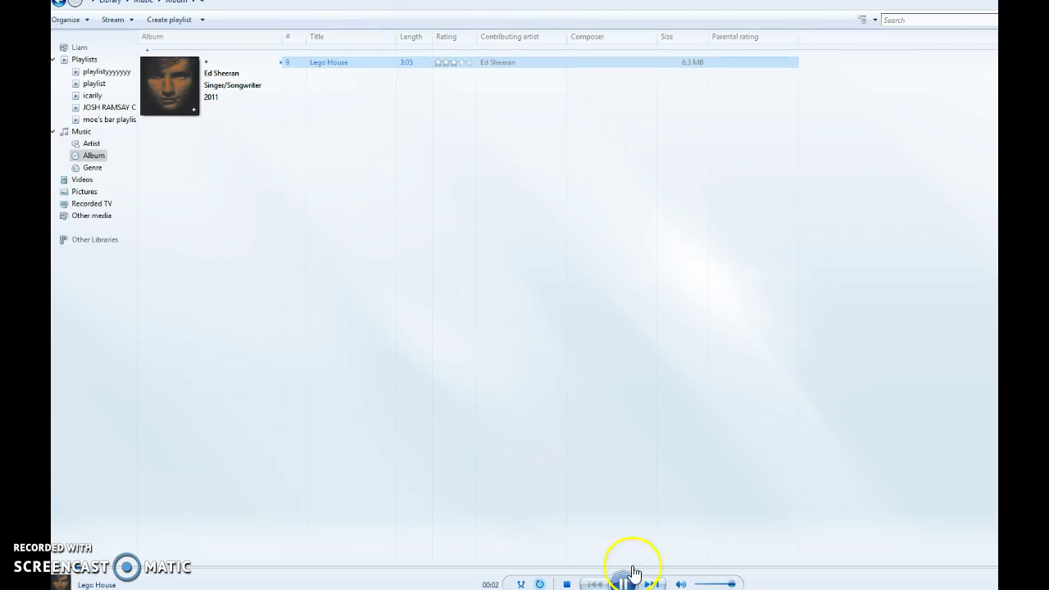
click(328, 68)
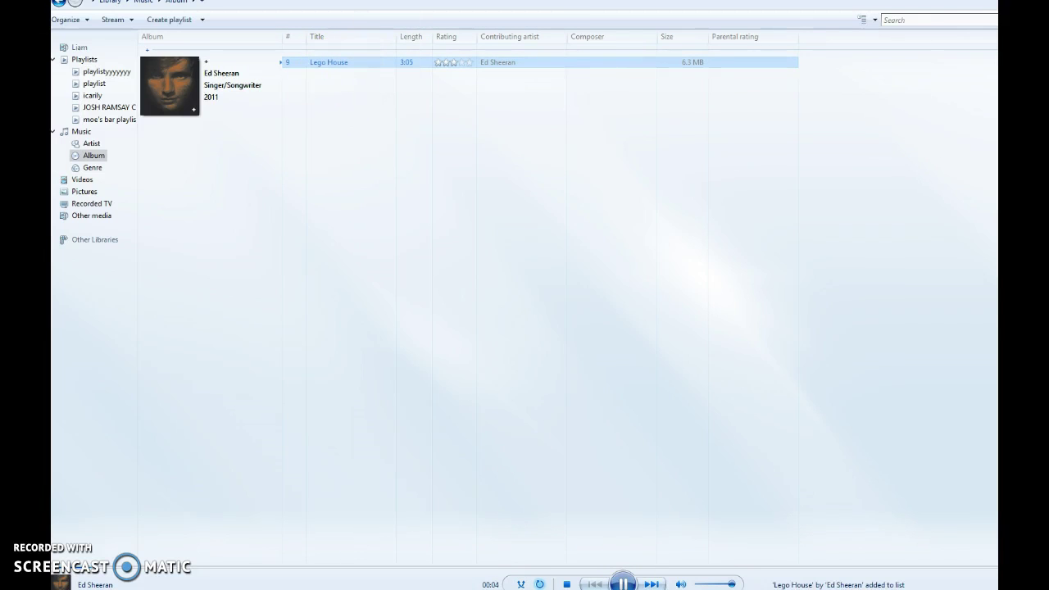
Add See You Again from the Furious 7 soundtrack album to the burn list.
click(93, 155)
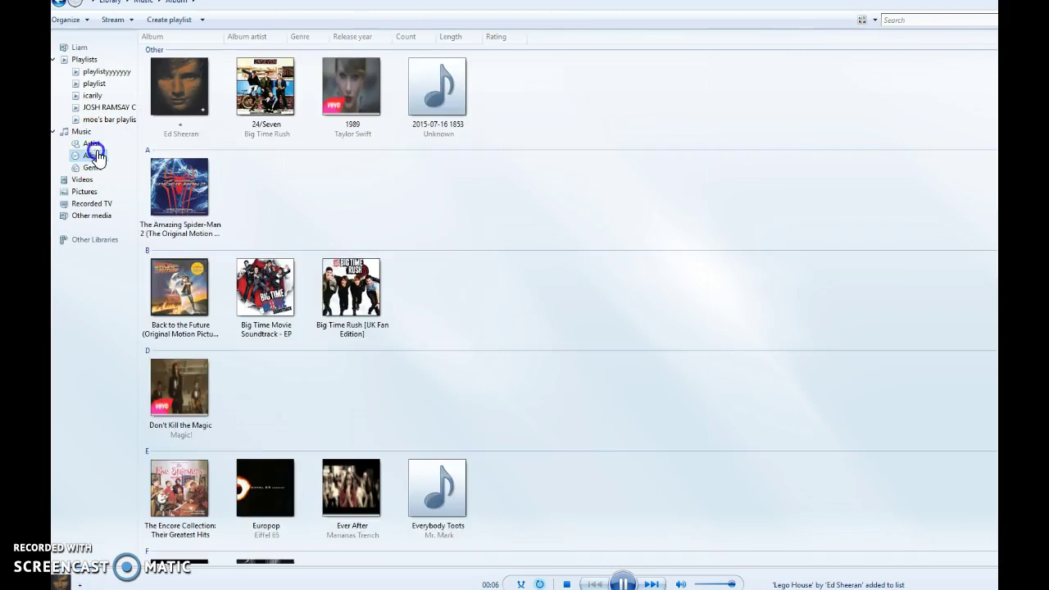
scroll(261, 240, down, 3)
scroll(259, 233, down, 1)
double_click(251, 212)
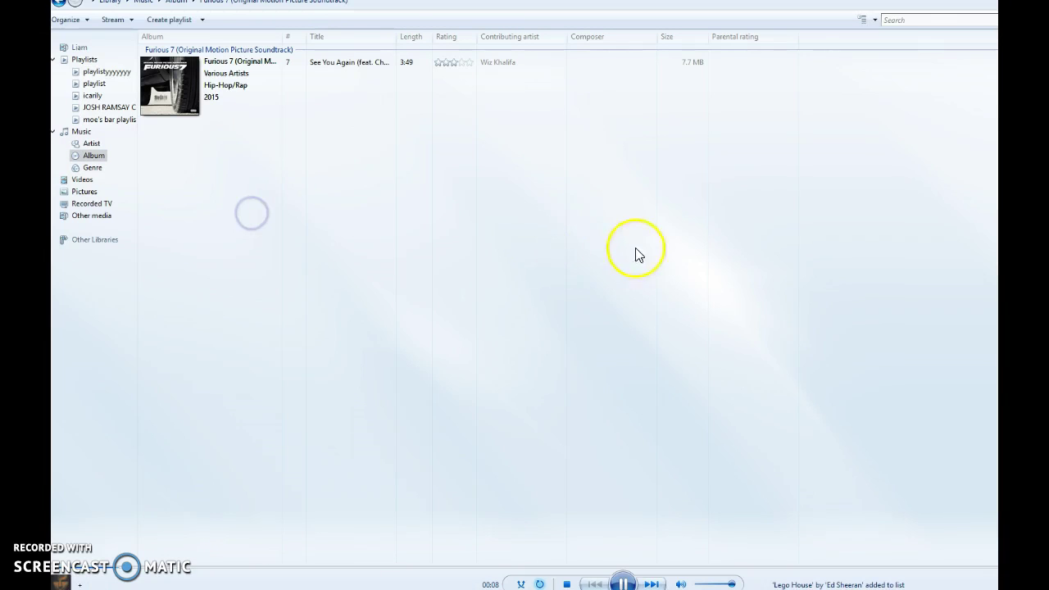
click(347, 64)
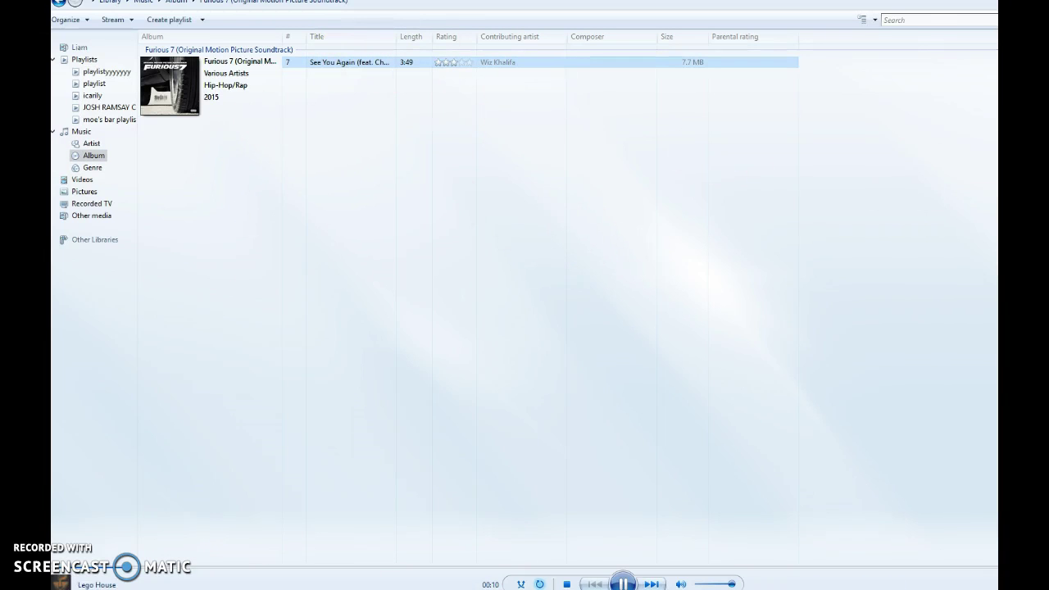
Add the Dave Days single Just Do It from the album overview to the burn list.
click(93, 155)
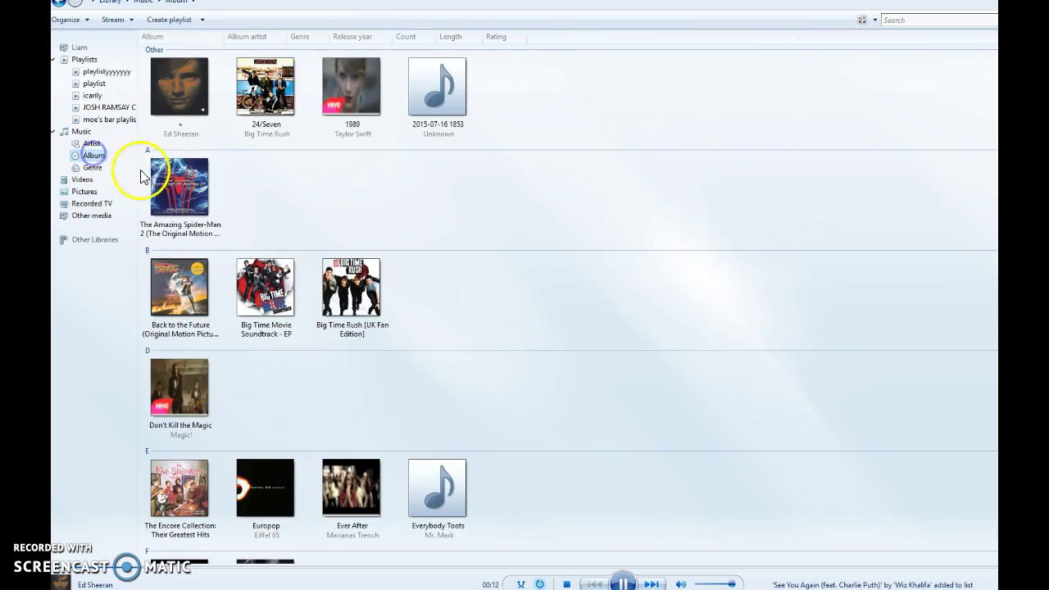
scroll(262, 291, down, 5)
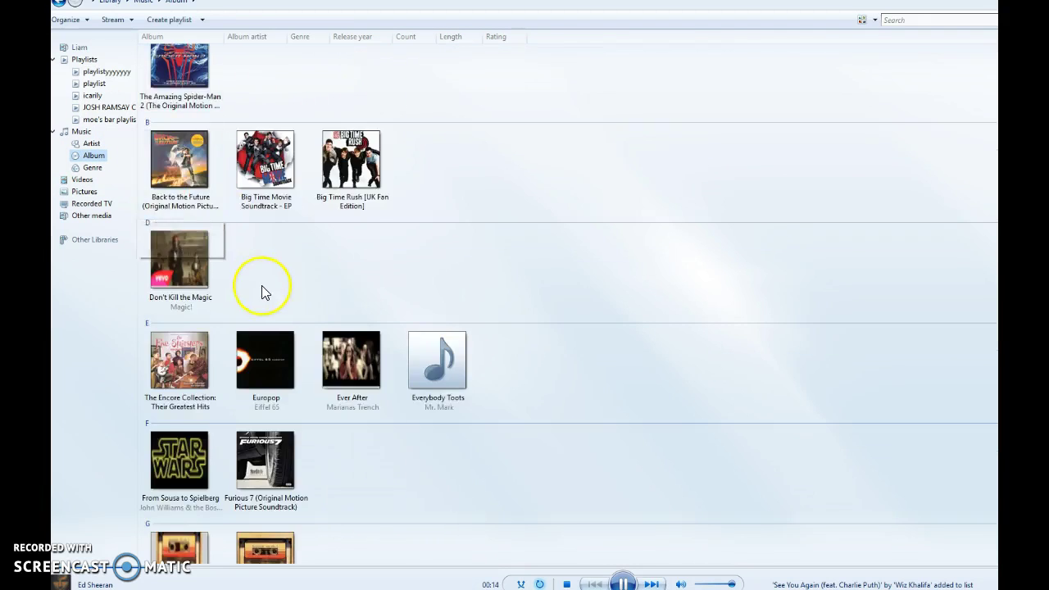
scroll(262, 285, down, 2)
click(202, 359)
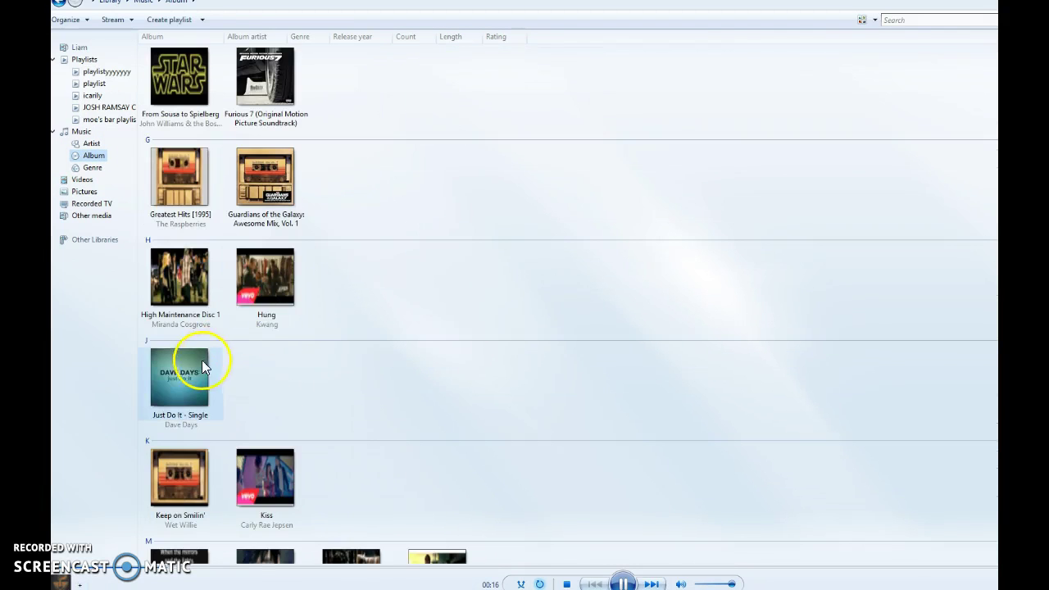
drag(201, 361, 984, 353)
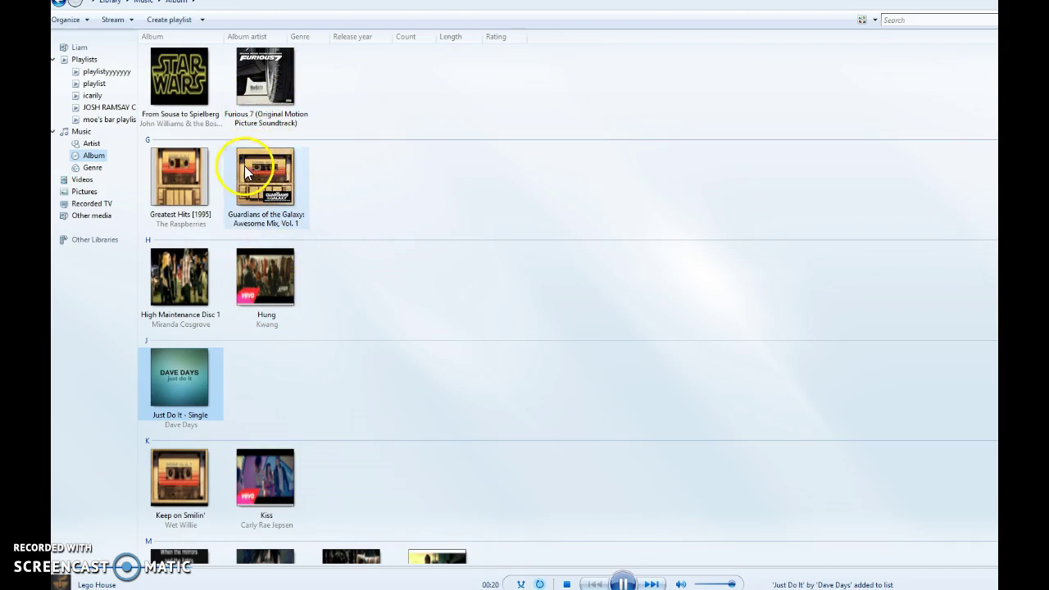
Look through the whole album library for further songs to put on the disc.
scroll(238, 168, down, 4)
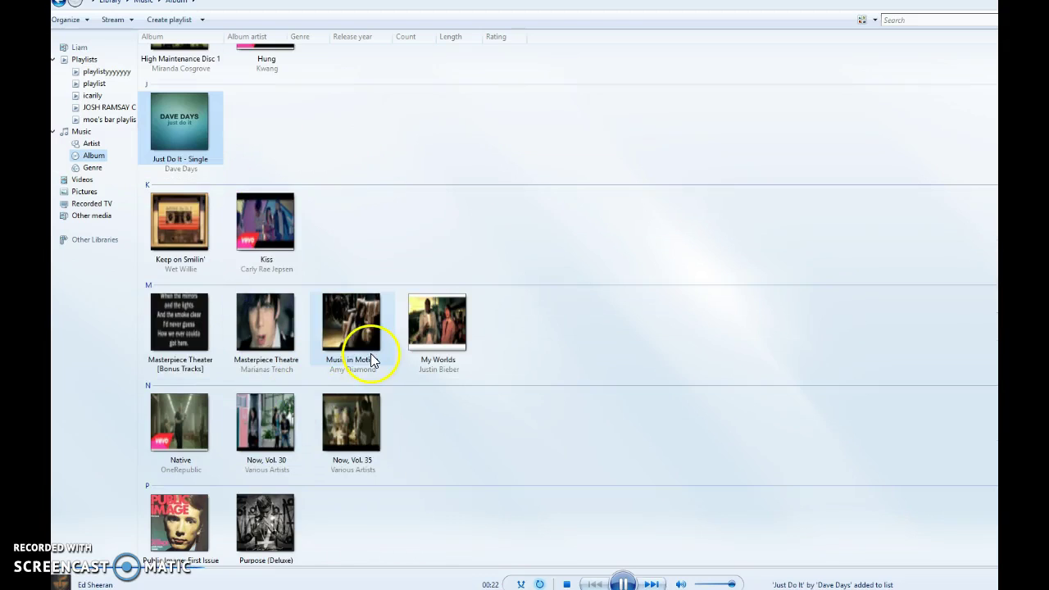
scroll(222, 277, down, 6)
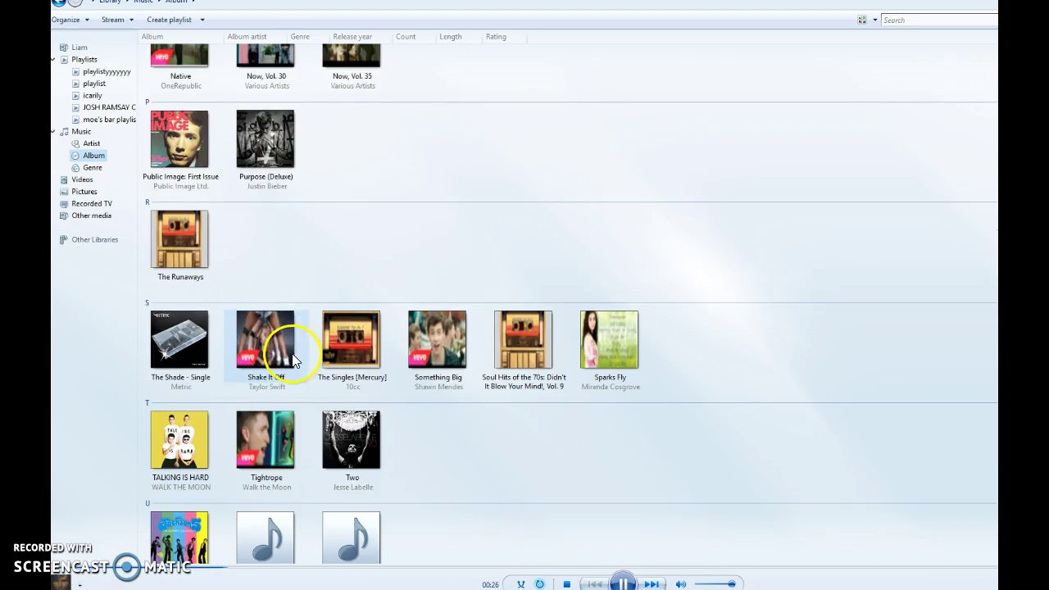
scroll(291, 447, down, 2)
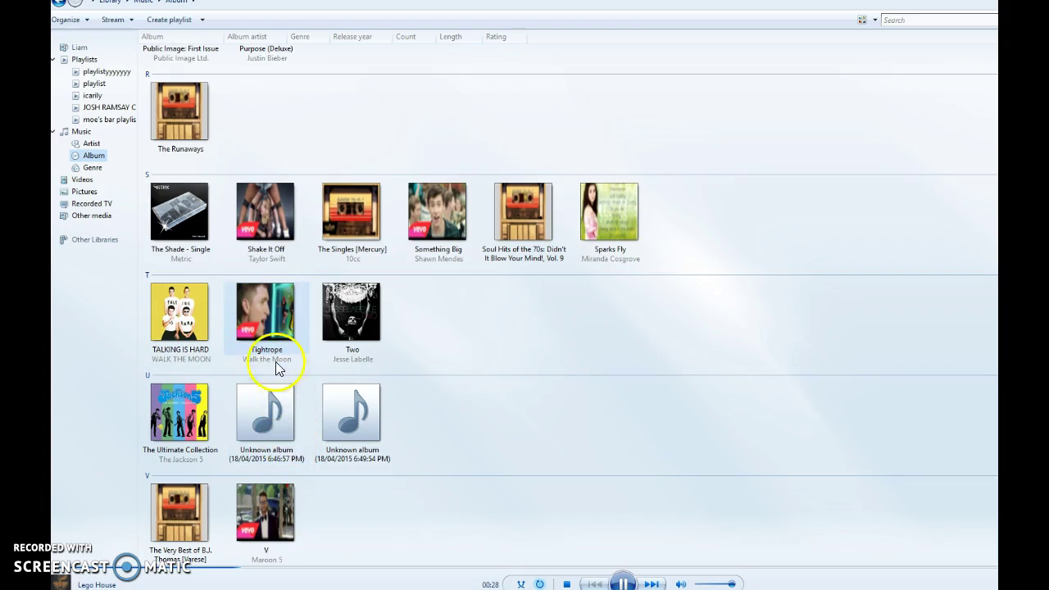
scroll(234, 217, up, 20)
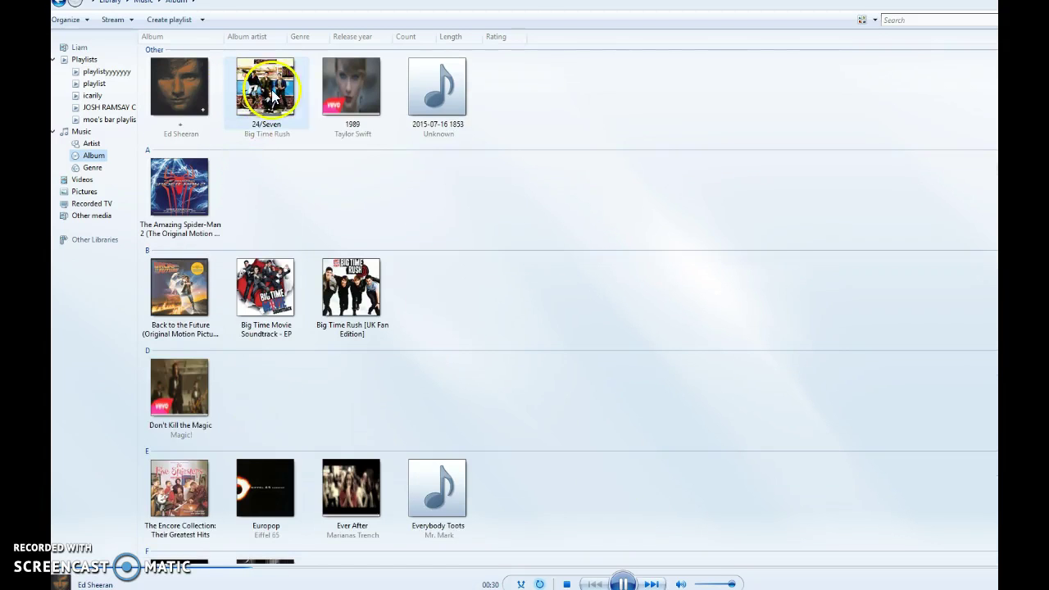
scroll(358, 204, down, 10)
scroll(244, 344, down, 12)
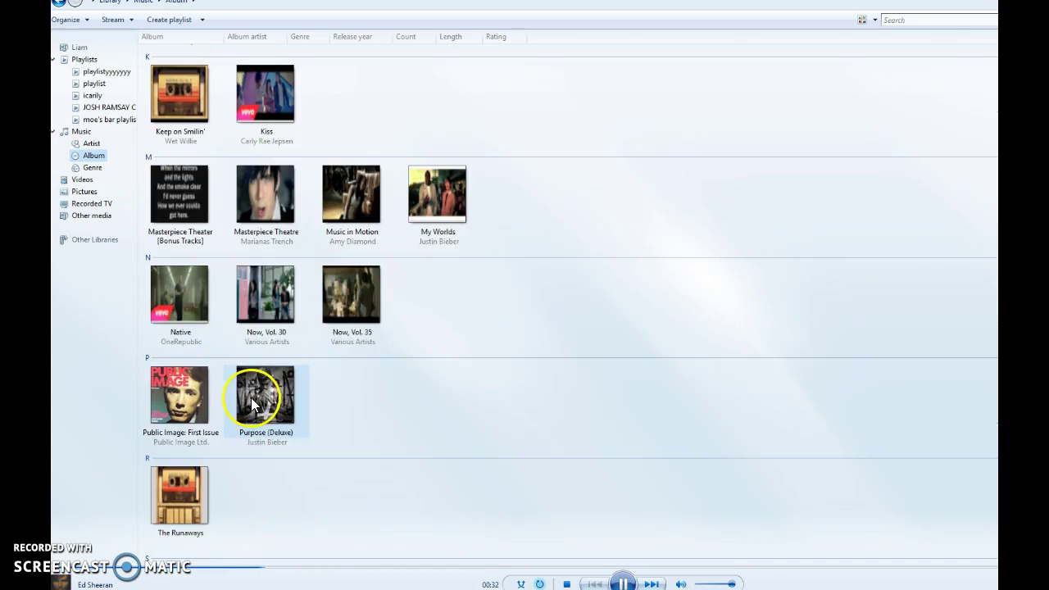
scroll(230, 256, down, 3)
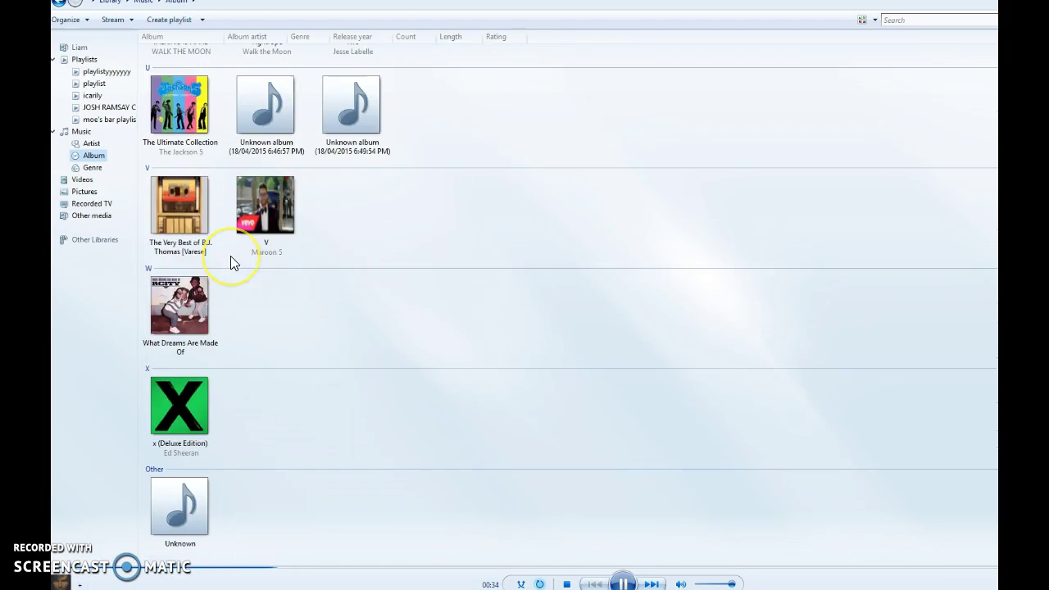
scroll(230, 256, up, 2)
scroll(231, 261, up, 2)
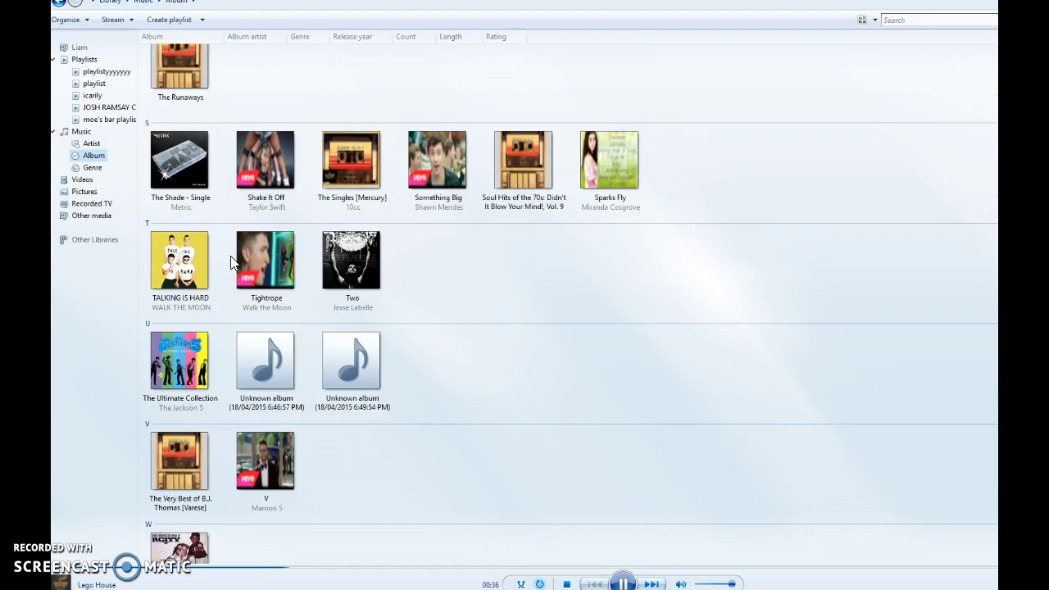
scroll(230, 263, up, 3)
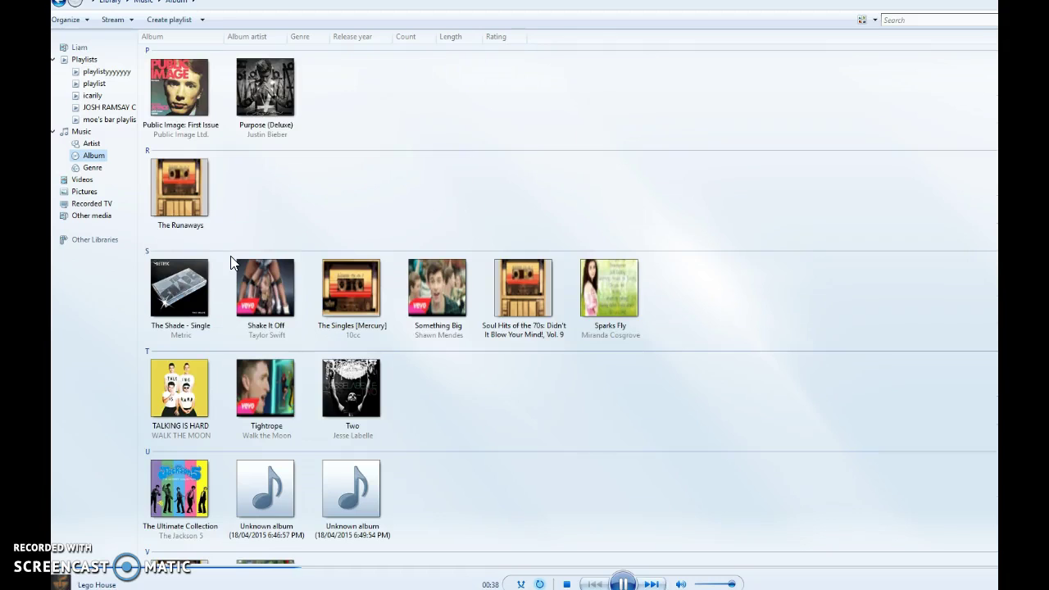
Add Photograph and Thinking Out Loud from the album x (Deluxe Edition) to the burn list and pause playback.
scroll(215, 210, down, 6)
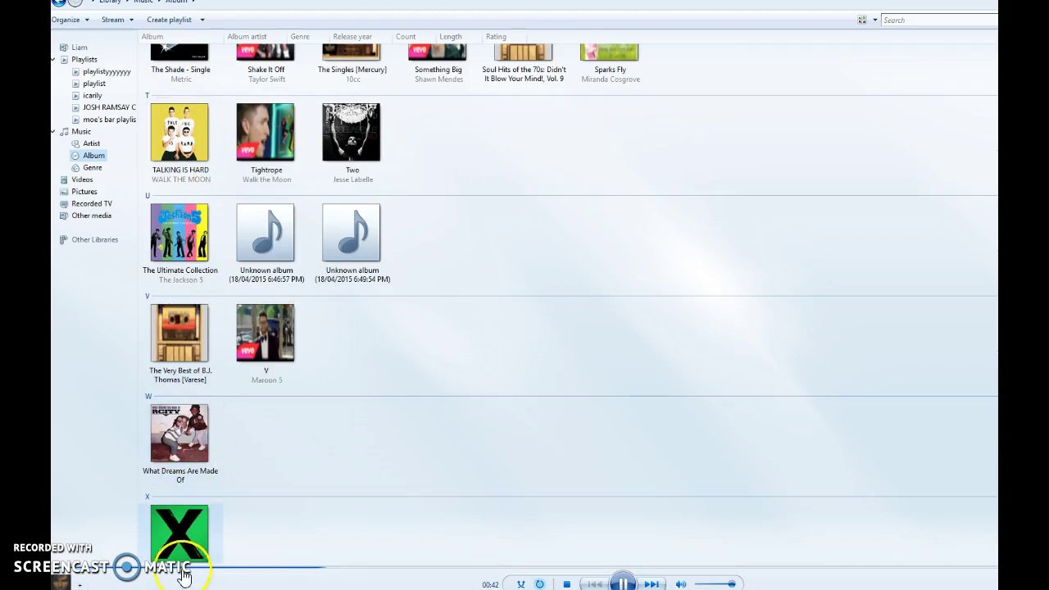
double_click(184, 550)
click(328, 62)
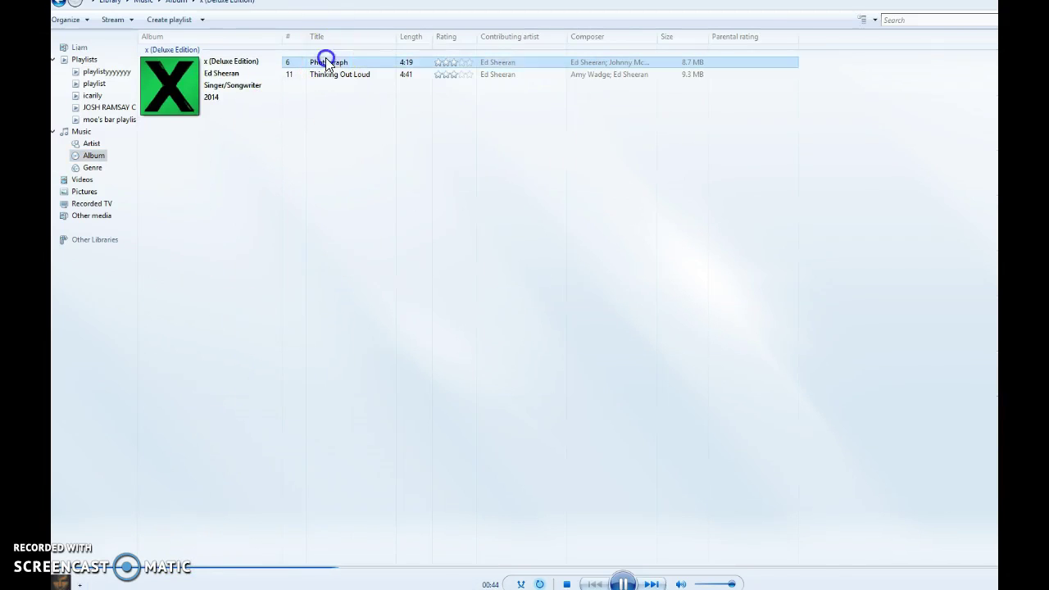
drag(328, 62, 932, 169)
drag(454, 74, 932, 169)
click(624, 584)
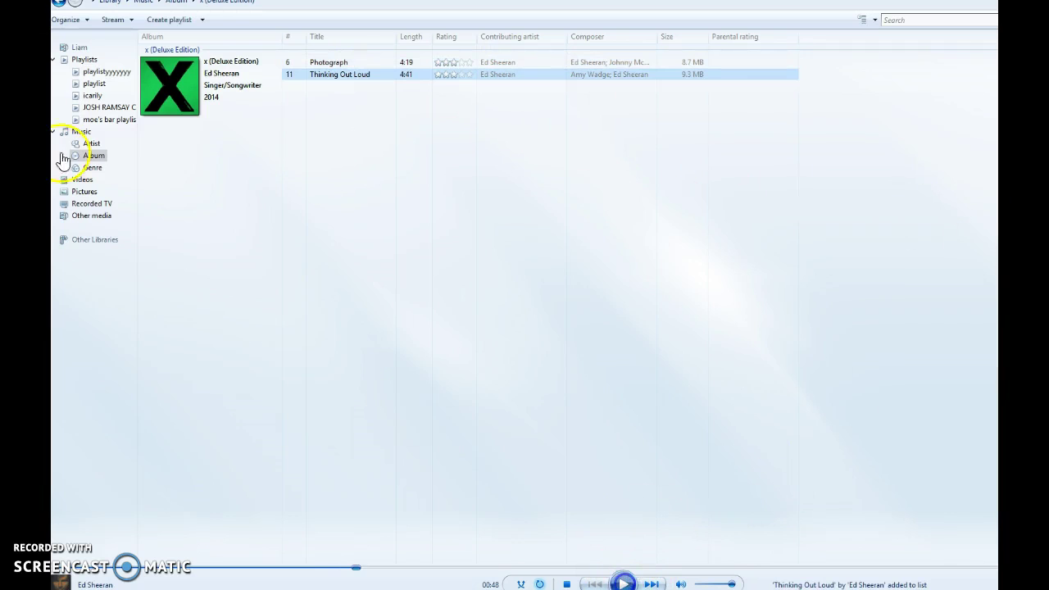
Add Justin Bieber's album Purpose (Deluxe), with What Do You Mean?, to the burn list.
click(92, 161)
scroll(332, 202, down, 10)
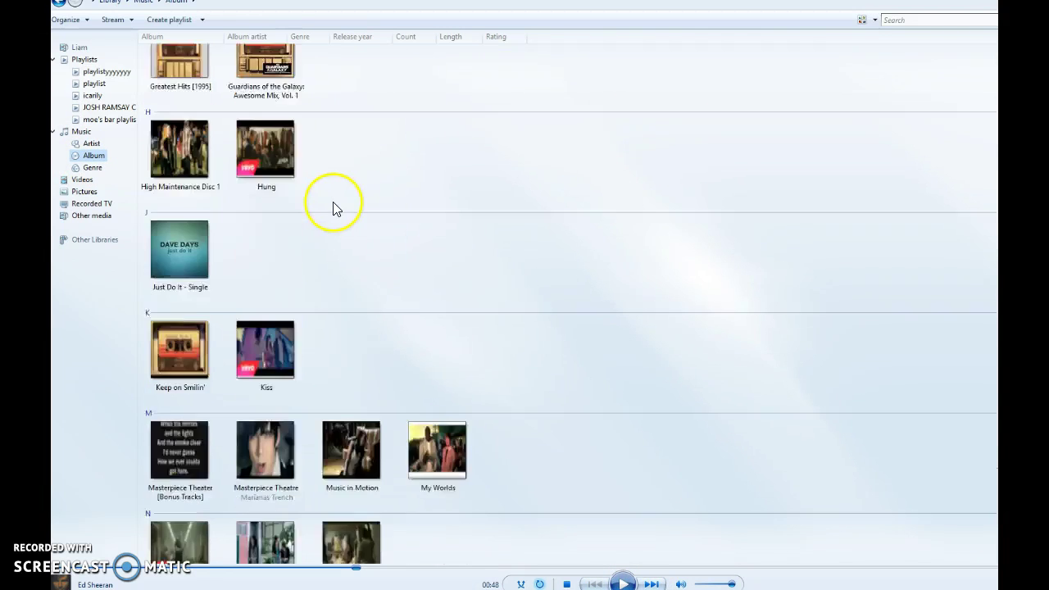
scroll(332, 202, down, 8)
scroll(328, 216, up, 6)
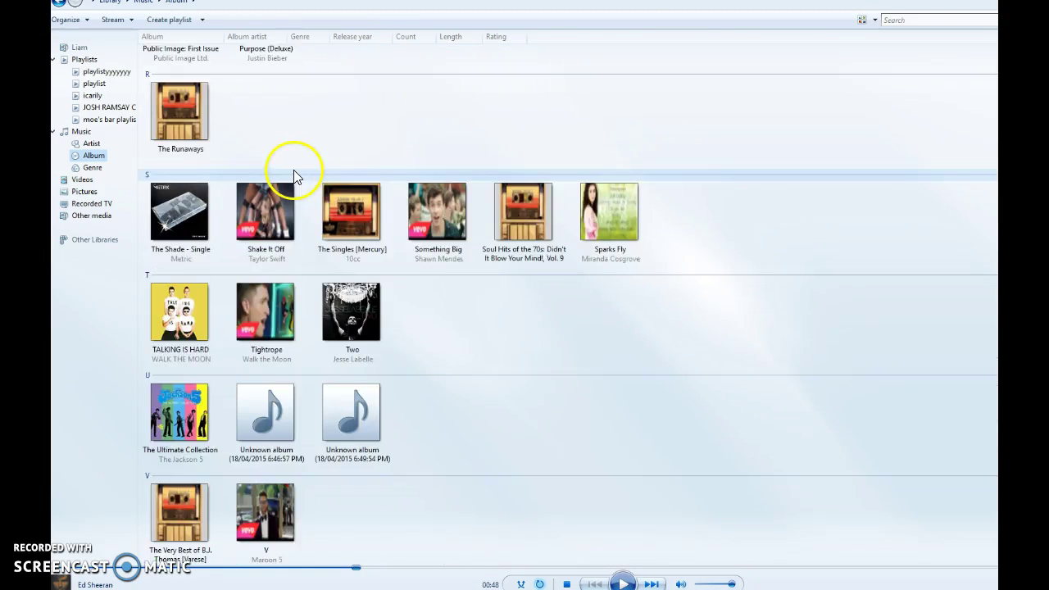
drag(294, 176, 829, 266)
Open the album TALKING IS HARD and add Different Colors to the burn list.
scroll(569, 303, down, 2)
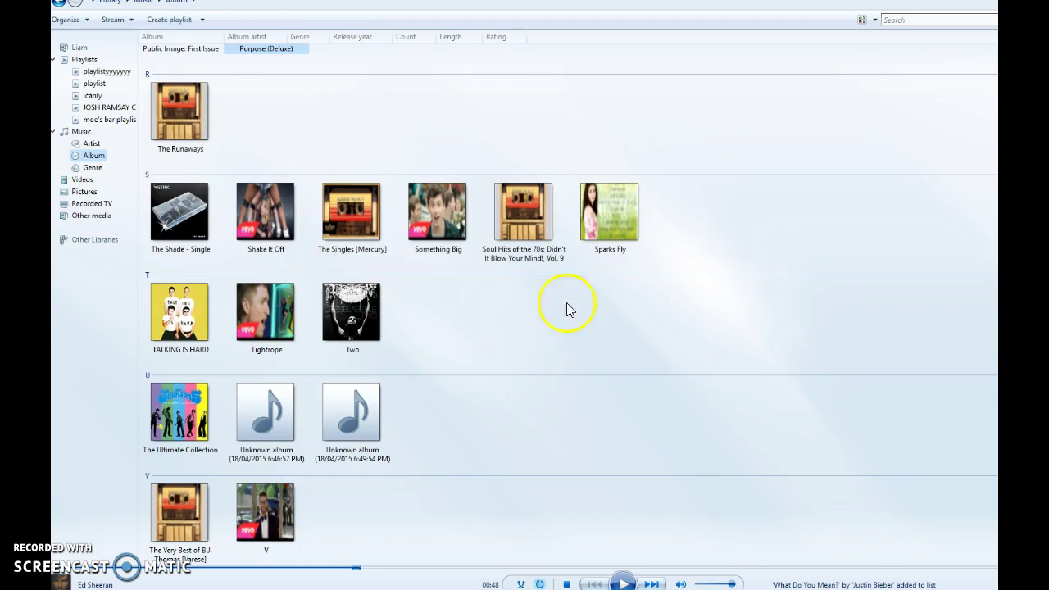
double_click(200, 329)
drag(328, 63, 996, 139)
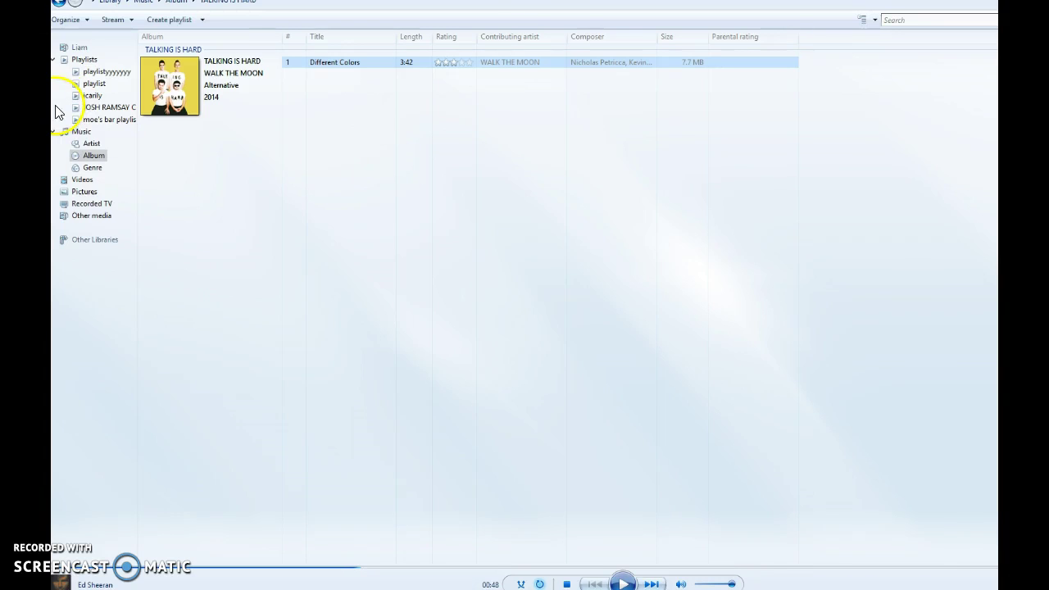
Find Maroon 5's album V in the album overview and add its song Animals to the burn list.
click(94, 155)
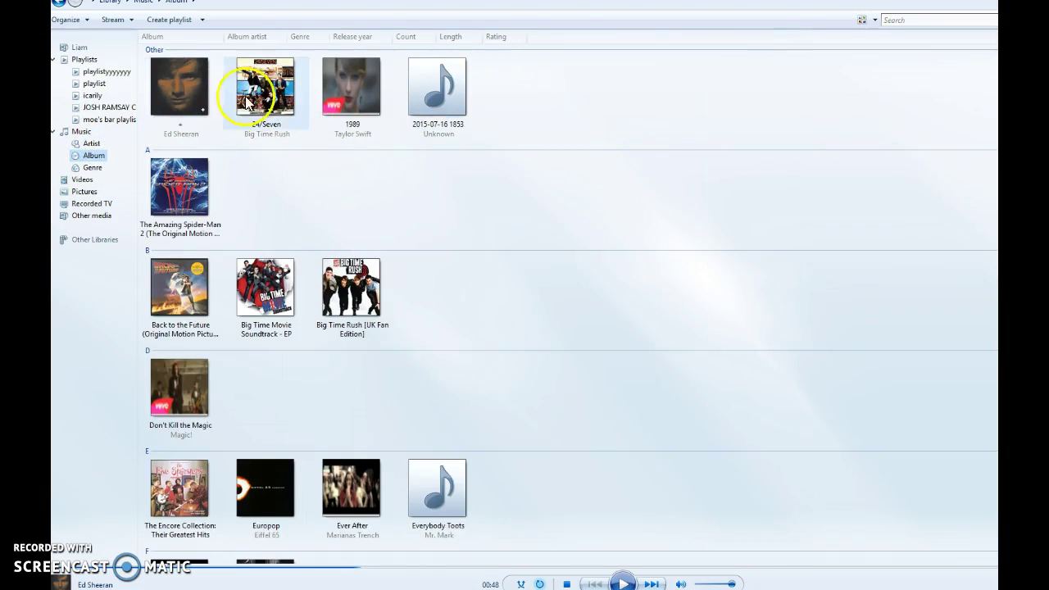
scroll(332, 131, down, 2)
scroll(332, 135, down, 8)
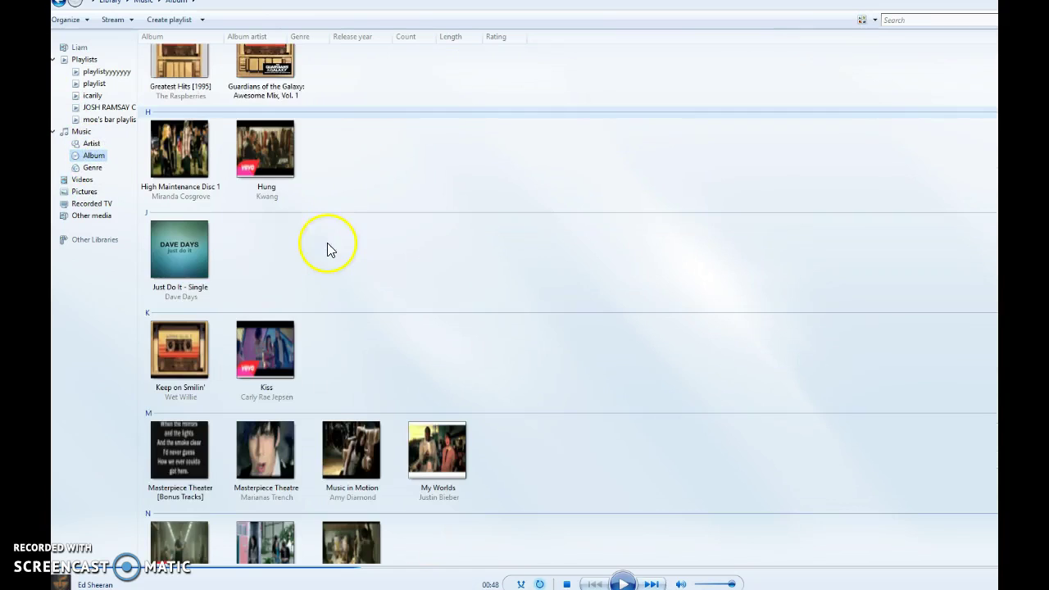
scroll(257, 270, down, 2)
scroll(234, 277, down, 2)
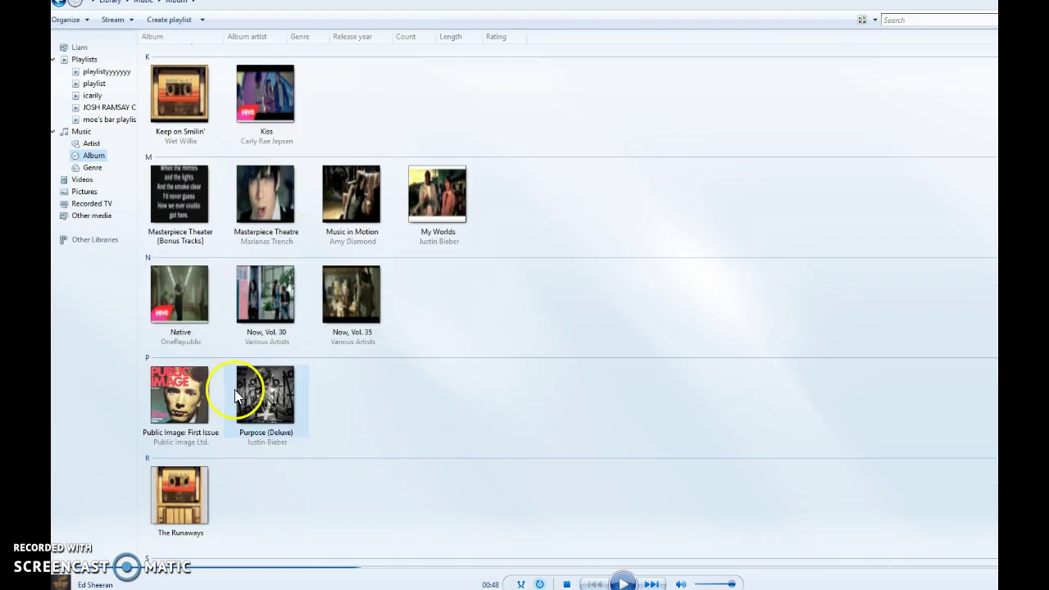
scroll(282, 353, down, 2)
scroll(282, 343, down, 4)
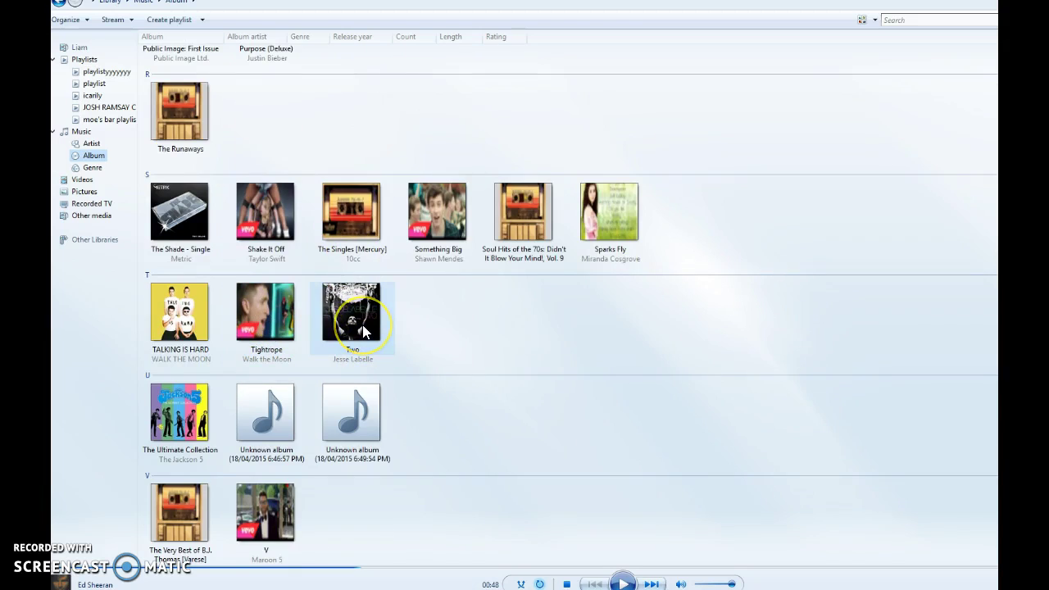
scroll(363, 330, down, 5)
scroll(226, 407, up, 4)
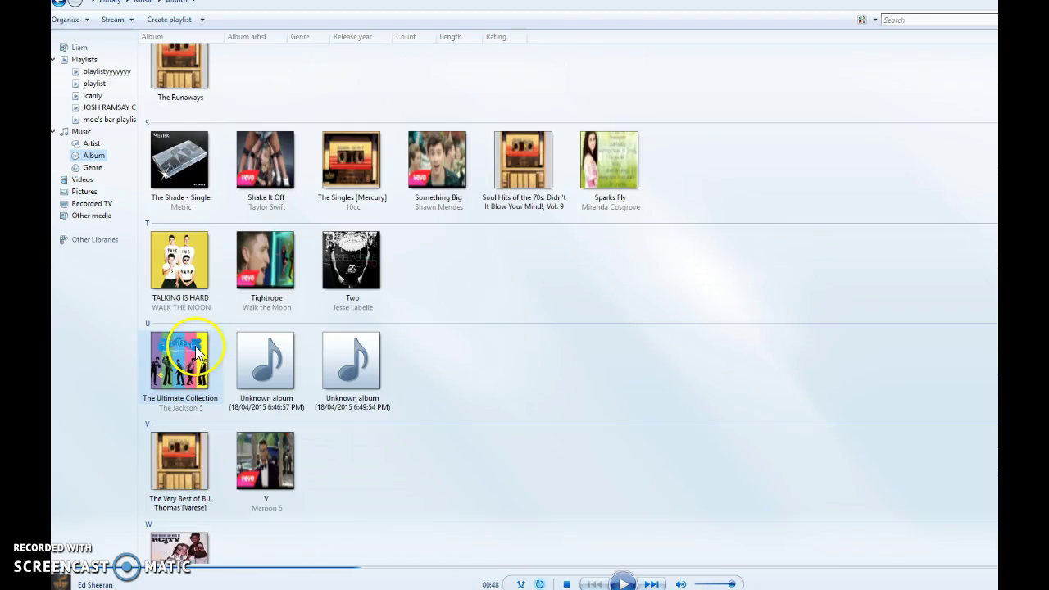
scroll(238, 328, up, 2)
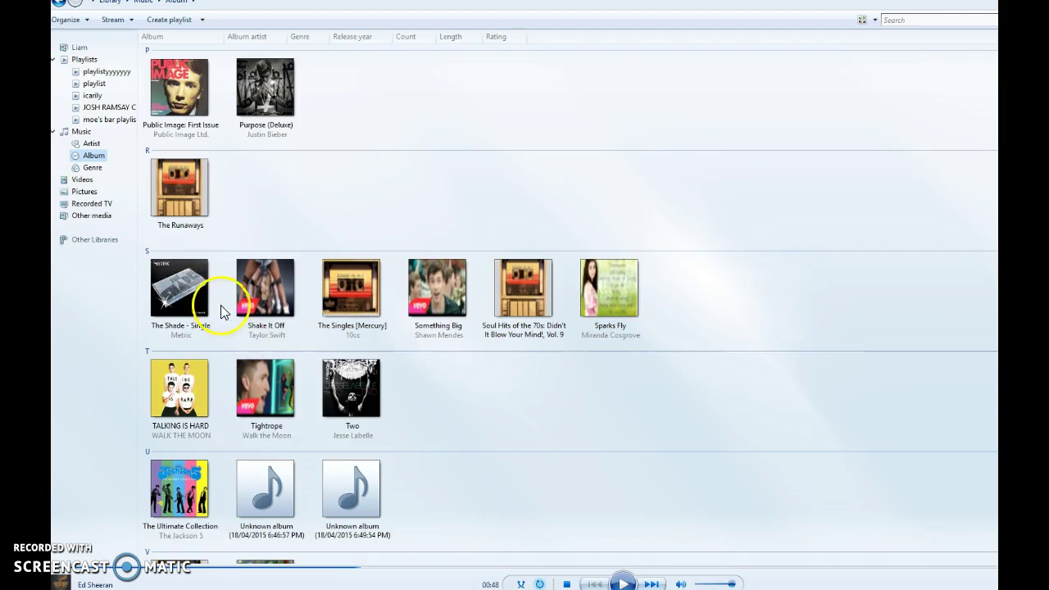
scroll(246, 360, down, 2)
click(265, 459)
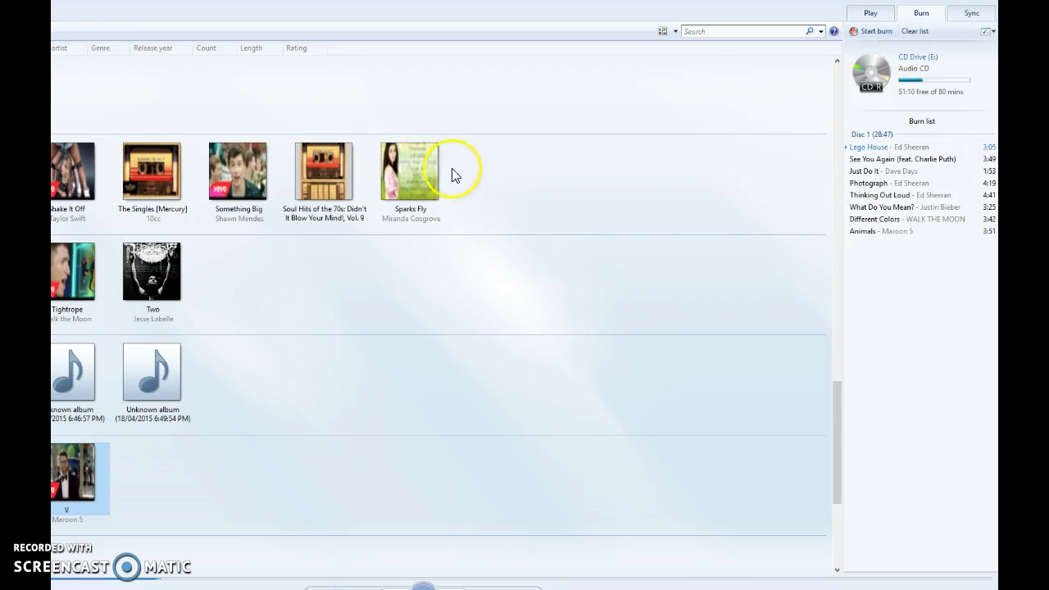
Start burning the song list to the blank CD-R in CD Drive (E:) as an audio CD.
click(877, 32)
click(888, 70)
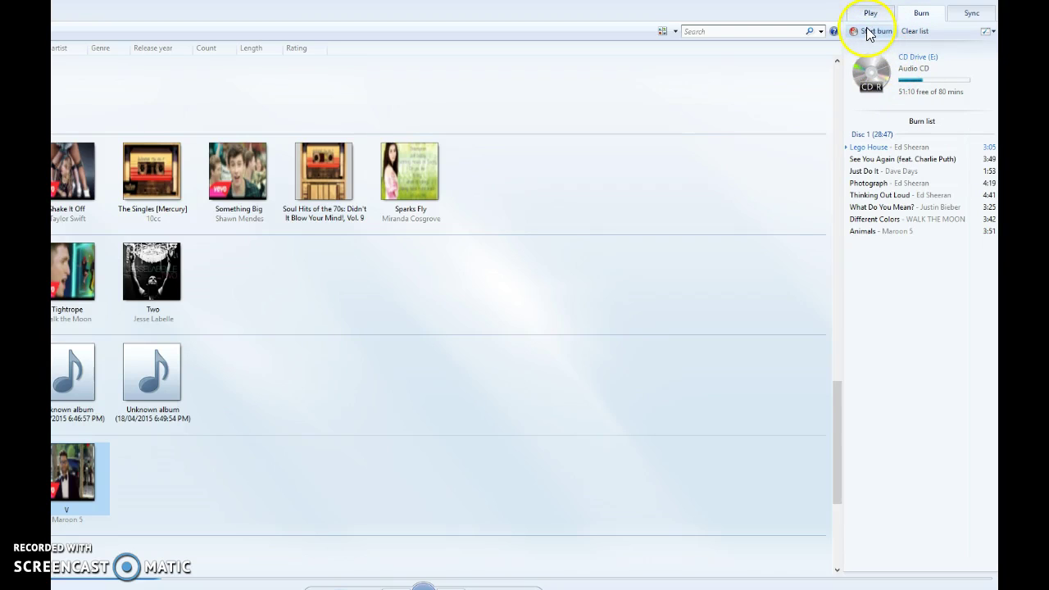
click(871, 31)
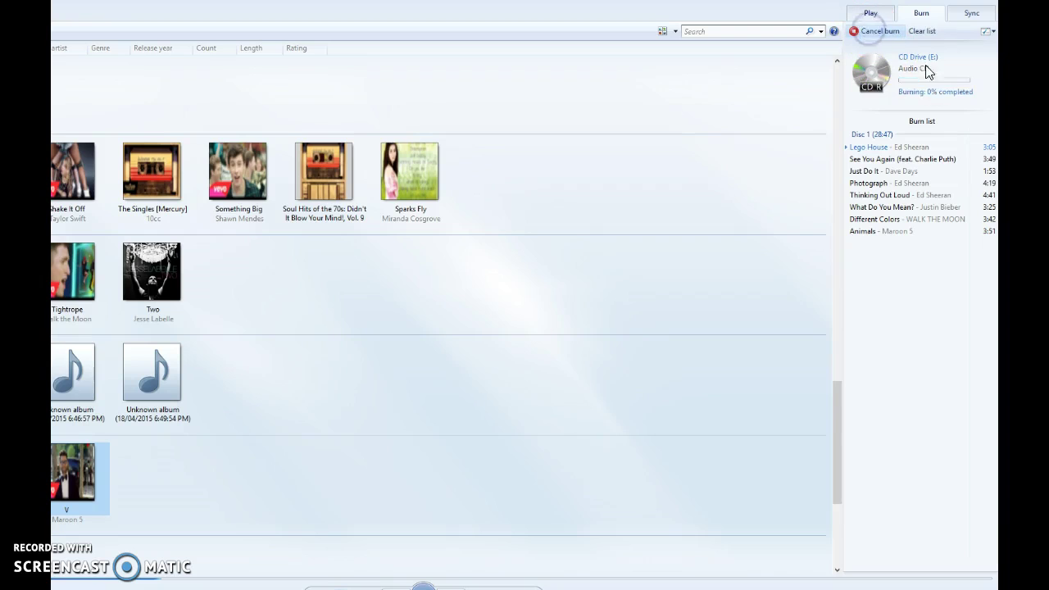